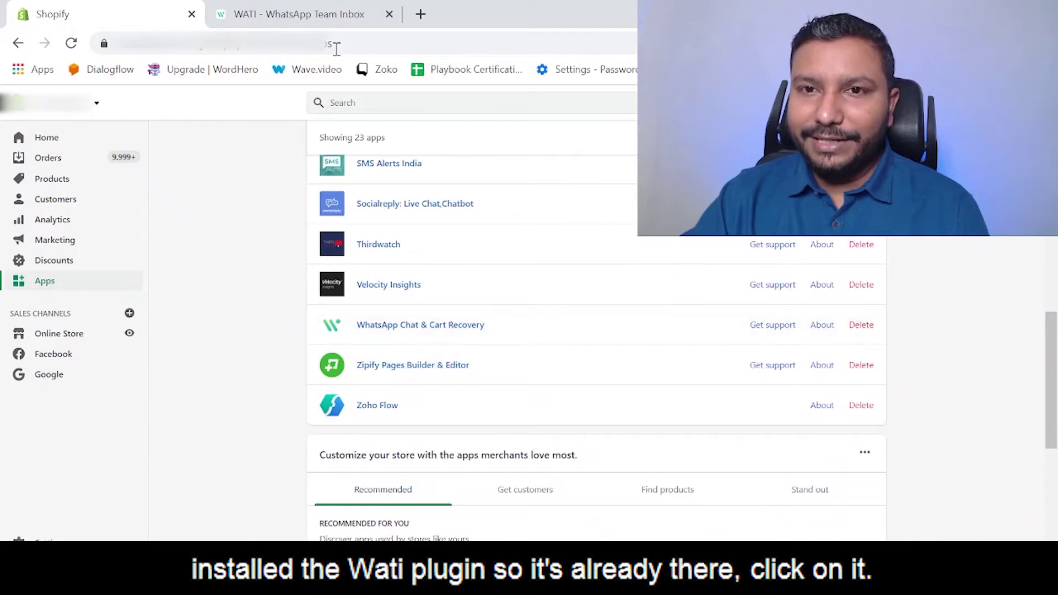
# Switch to WATI and review the checkout opt-in and phone number settings for Shopify automated messages
pyautogui.click(323, 15)
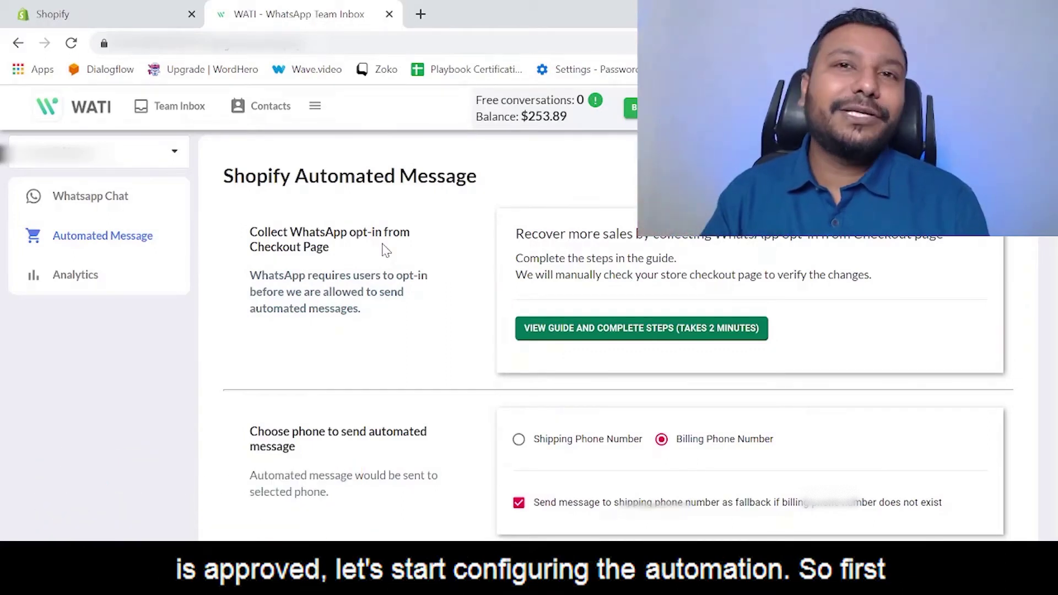
pyautogui.scroll(-5, 371, 259)
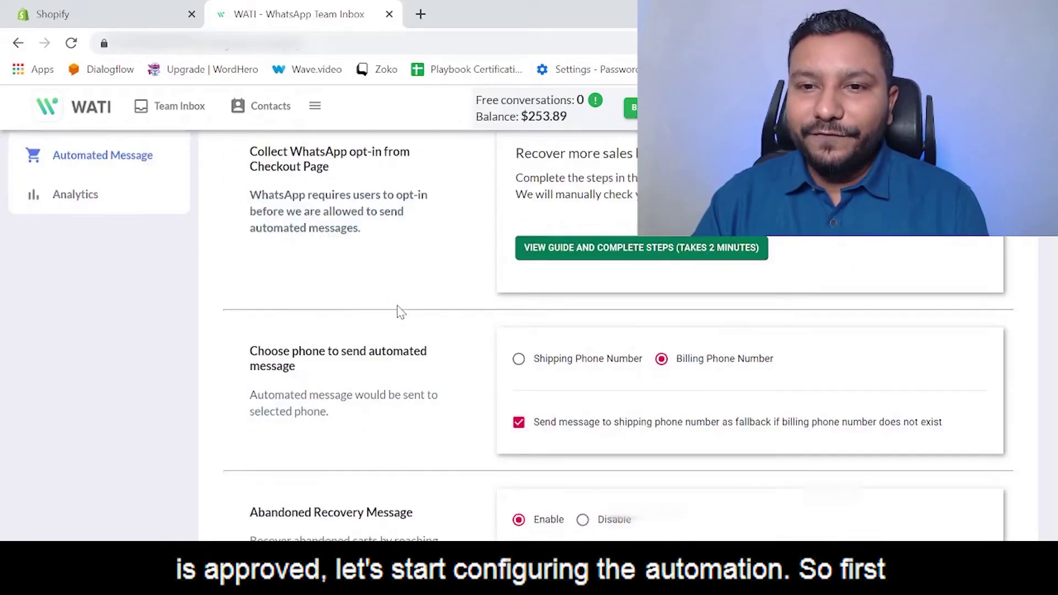
pyautogui.moveTo(254, 265); pyautogui.dragTo(286, 266)
pyautogui.click(342, 293)
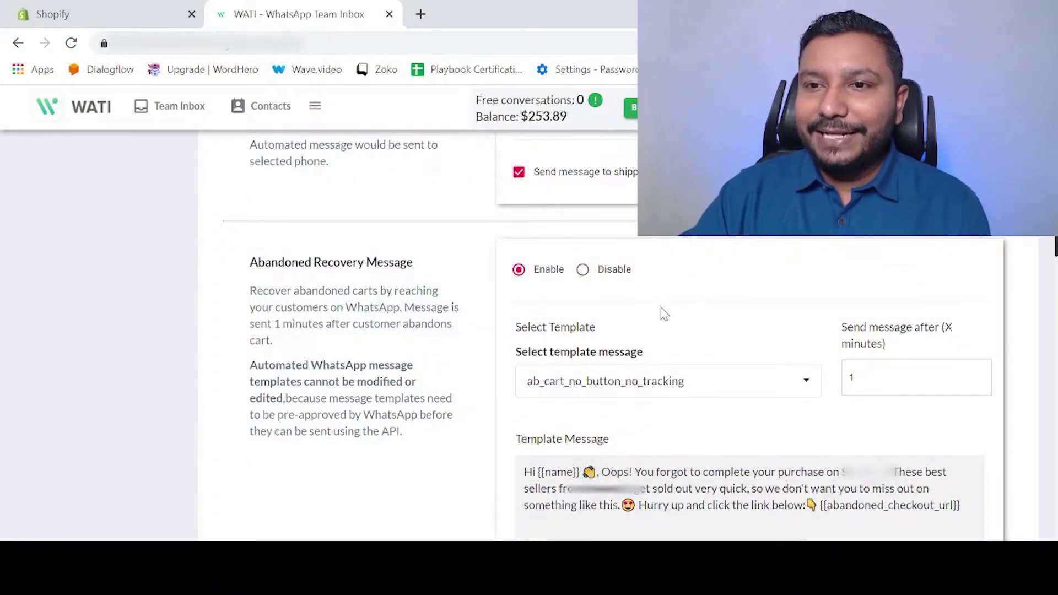
# Examine the approved template messages available for the Abandoned Recovery Message
pyautogui.scroll(-1, 664, 314)
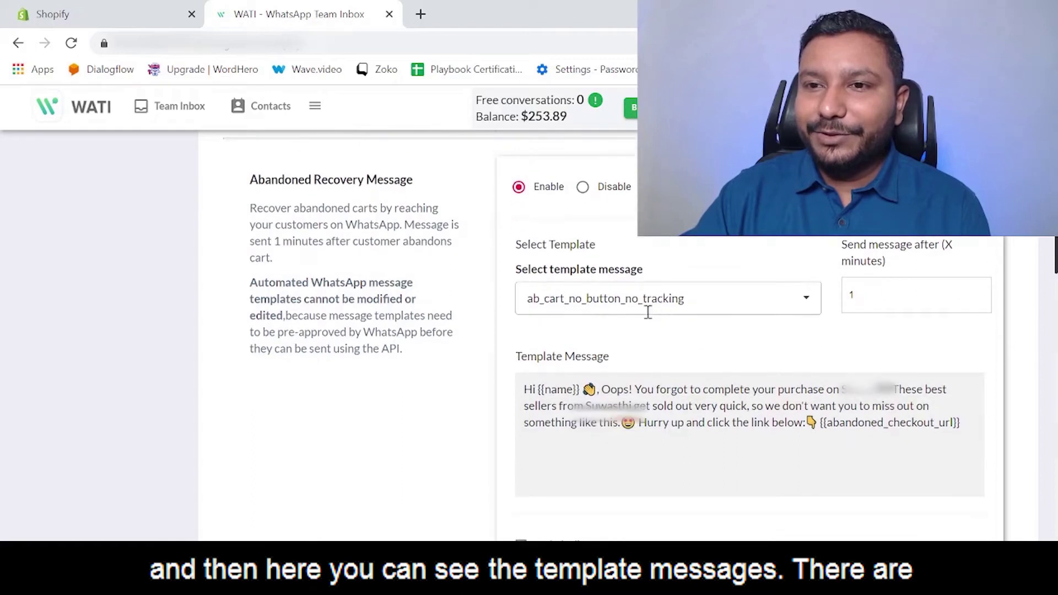
pyautogui.click(805, 302)
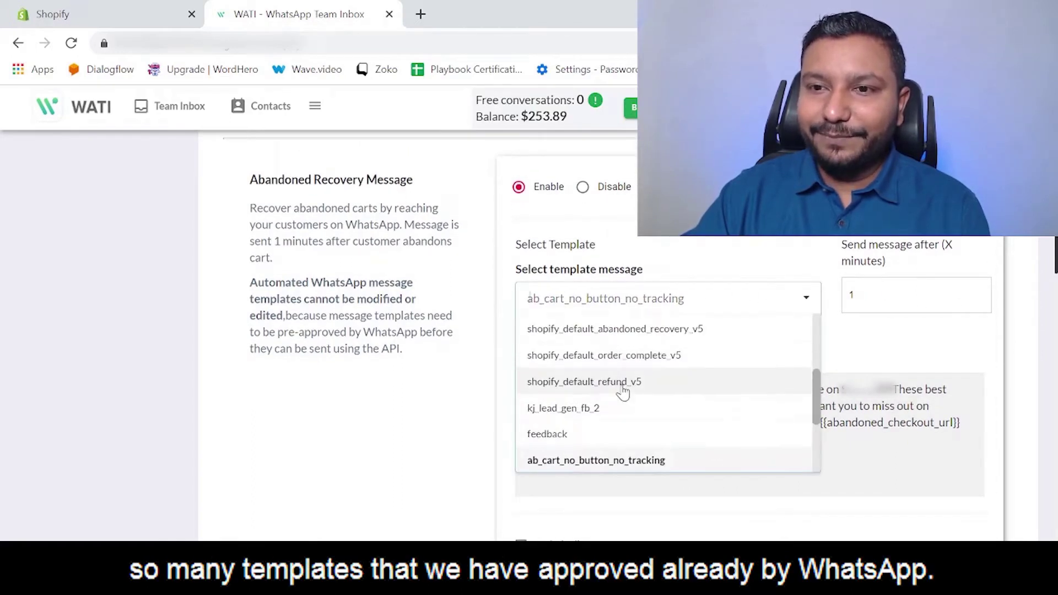
pyautogui.scroll(3, 623, 388)
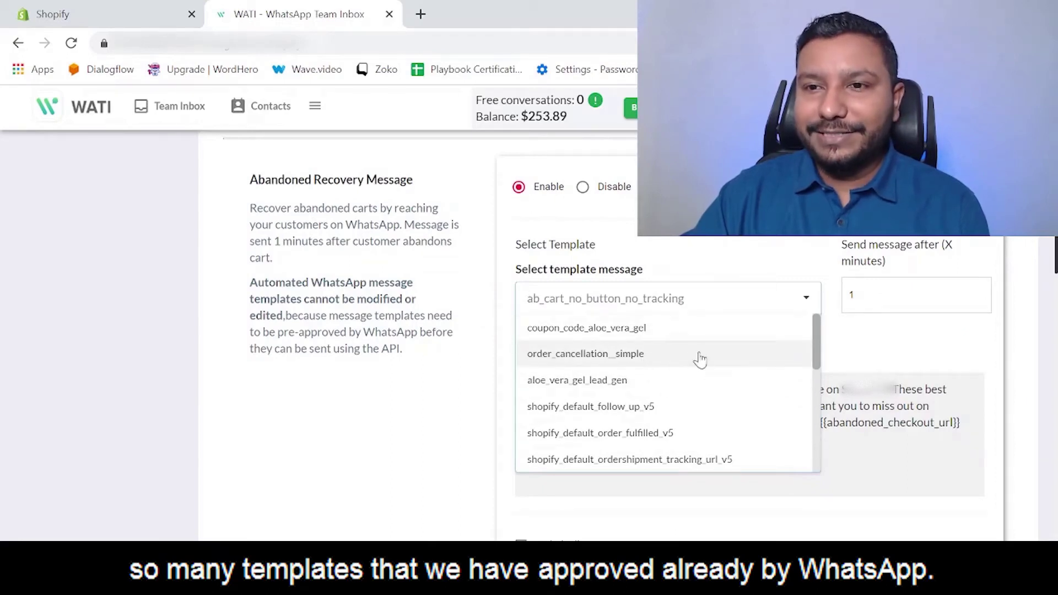
pyautogui.click(508, 325)
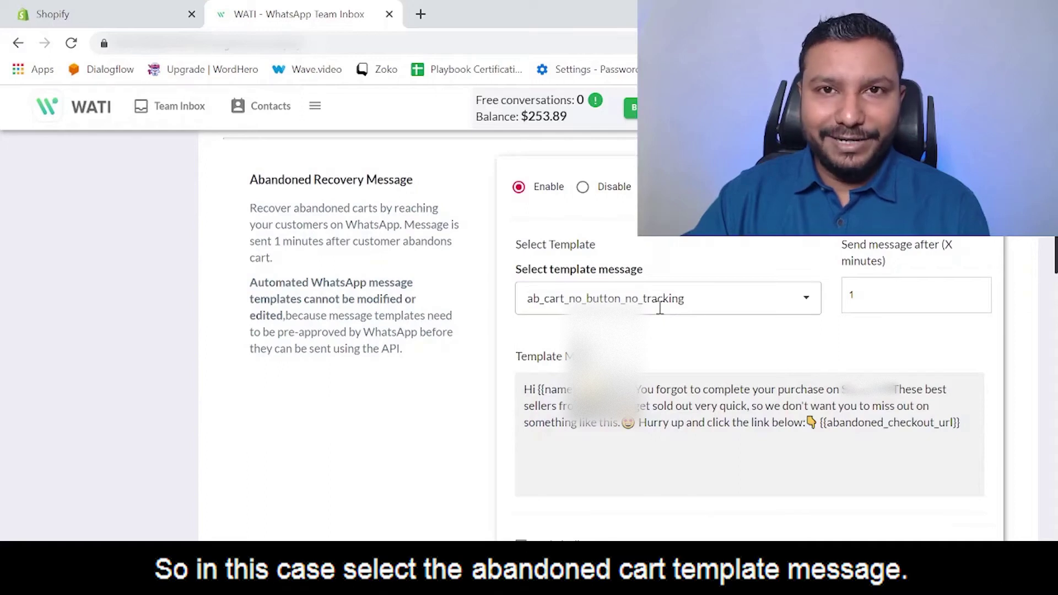
# Review the Abandoned Recovery Message's template text, send delay in minutes and discount coupon option
pyautogui.scroll(-2, 672, 309)
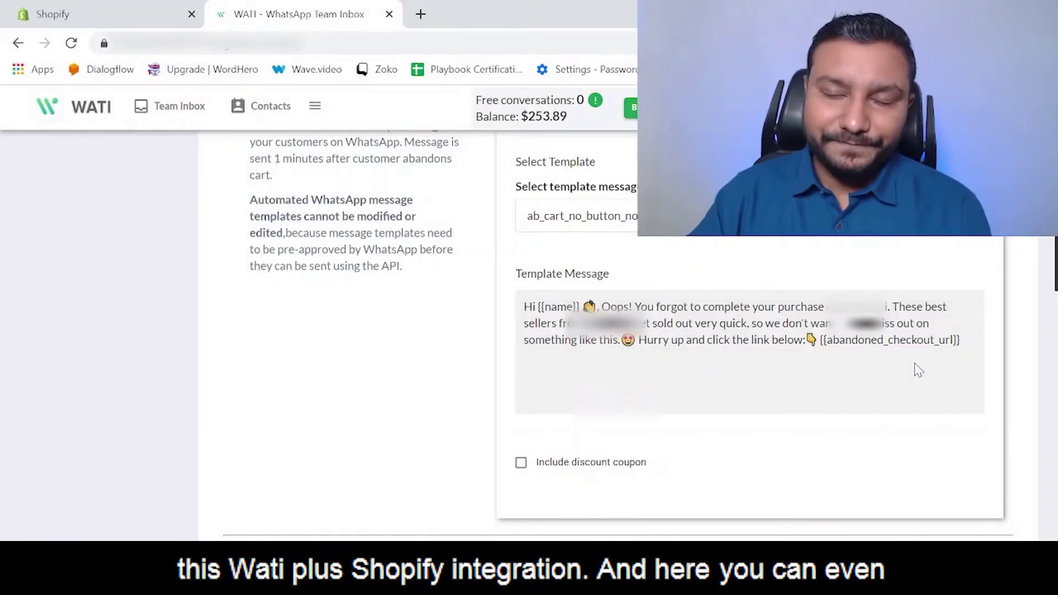
pyautogui.scroll(2, 935, 252)
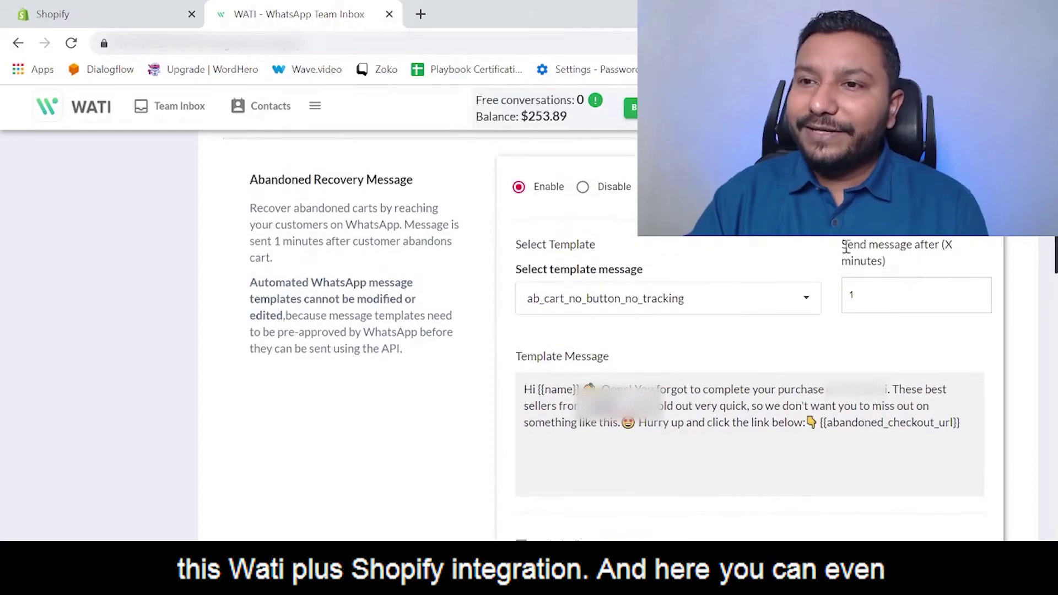
pyautogui.moveTo(846, 247); pyautogui.dragTo(949, 249)
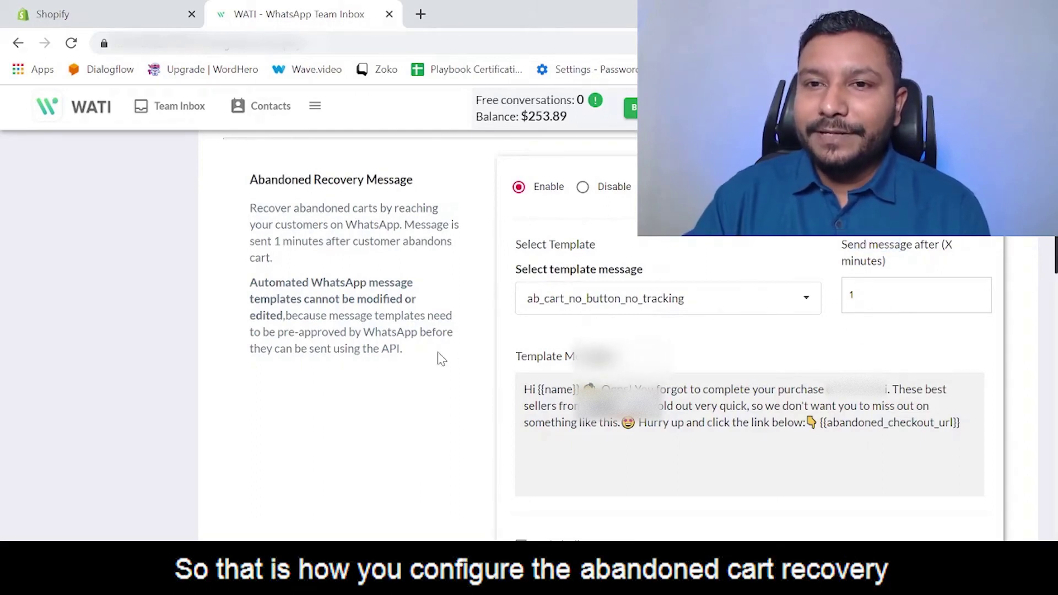
pyautogui.scroll(-2, 435, 359)
pyautogui.scroll(2, 419, 325)
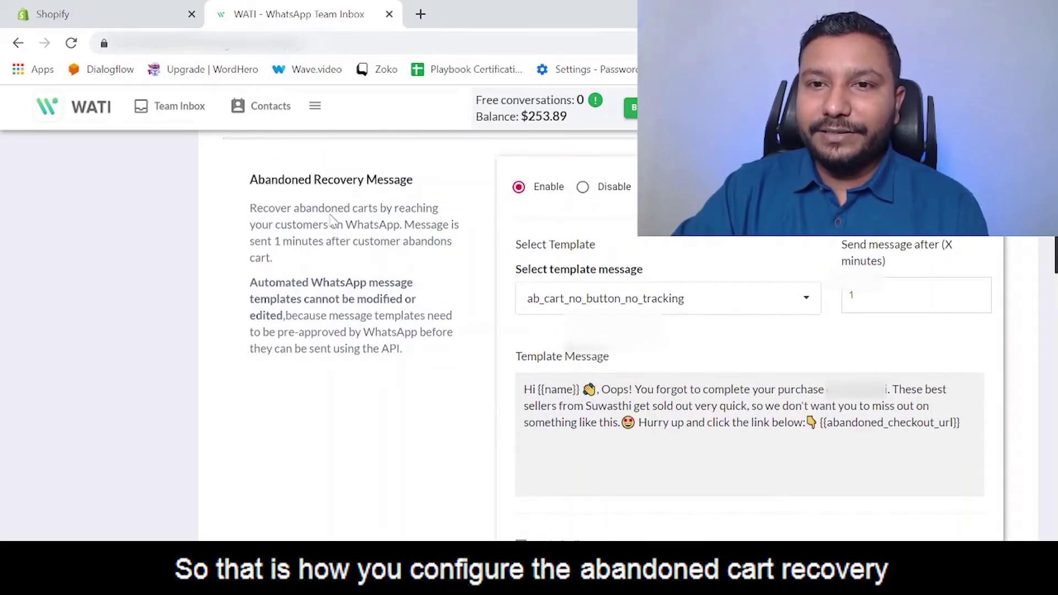
pyautogui.scroll(-4, 388, 265)
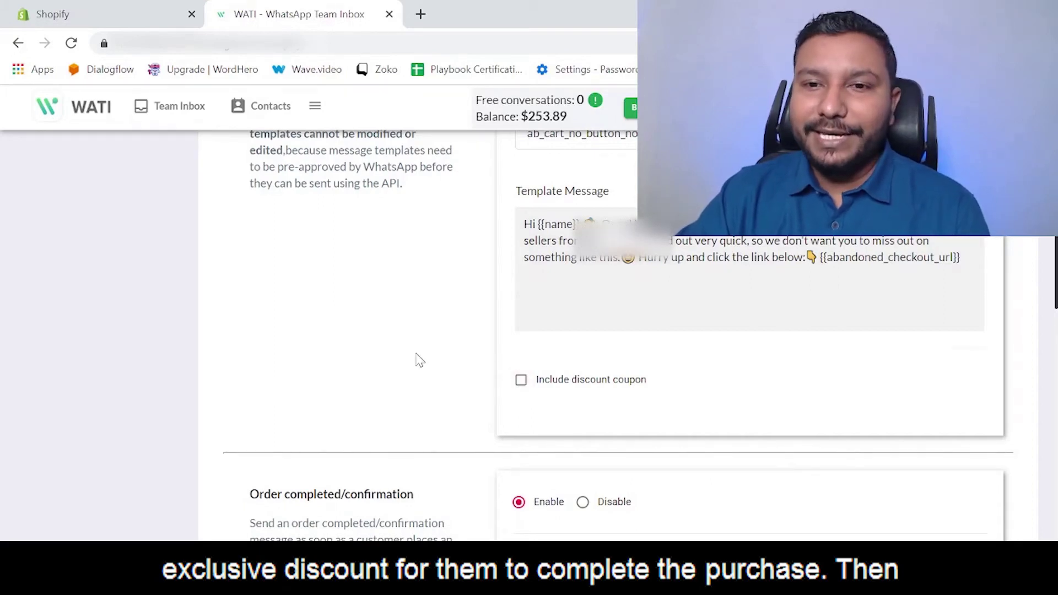
# Examine the approved template messages available for the Order completed/confirmation message
pyautogui.scroll(-2, 419, 361)
pyautogui.scroll(-3, 424, 364)
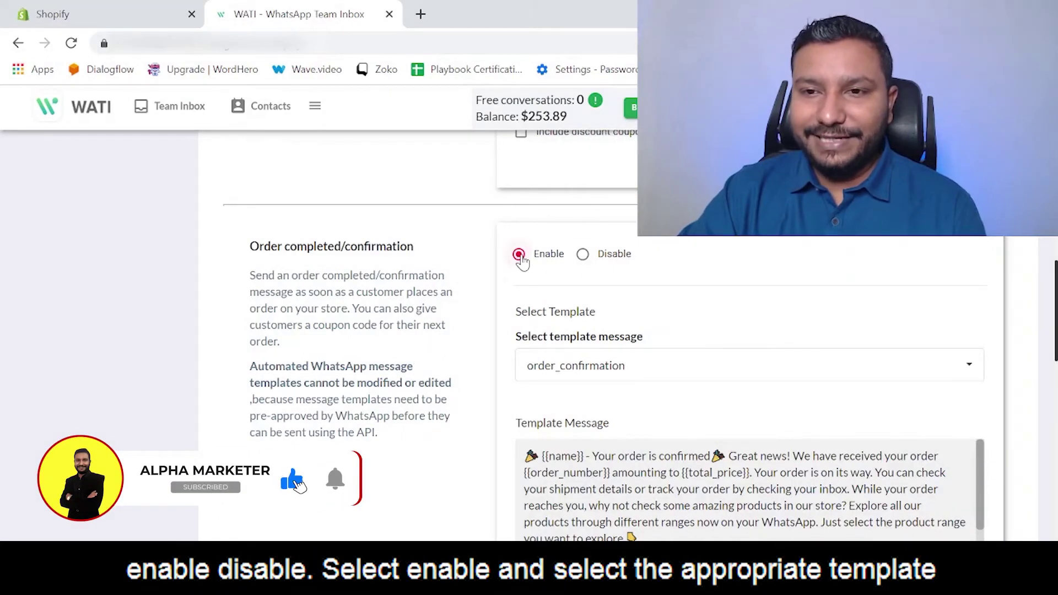
pyautogui.scroll(-2, 645, 303)
pyautogui.click(616, 281)
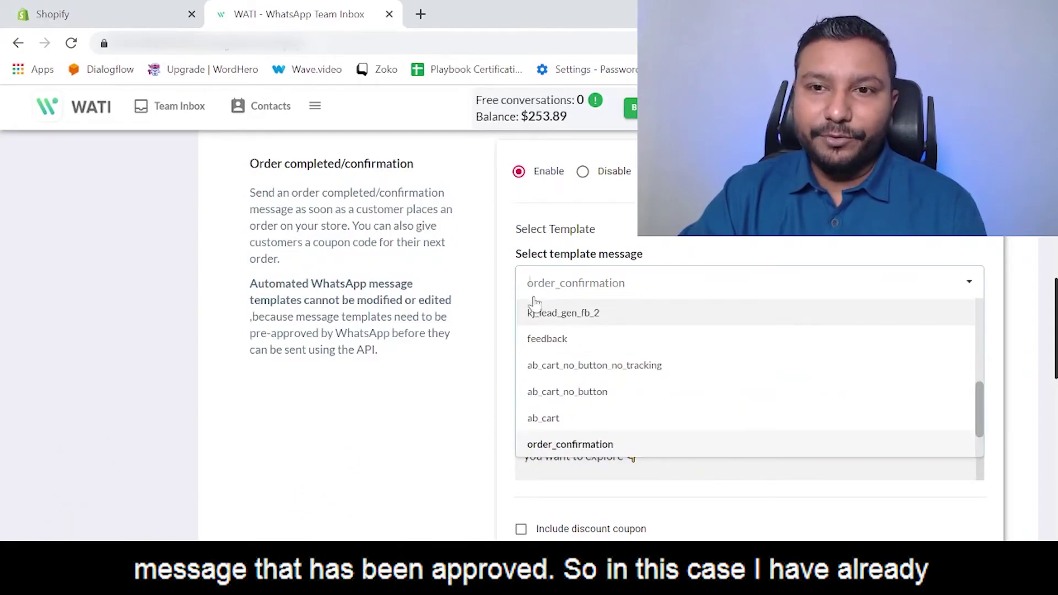
pyautogui.click(494, 290)
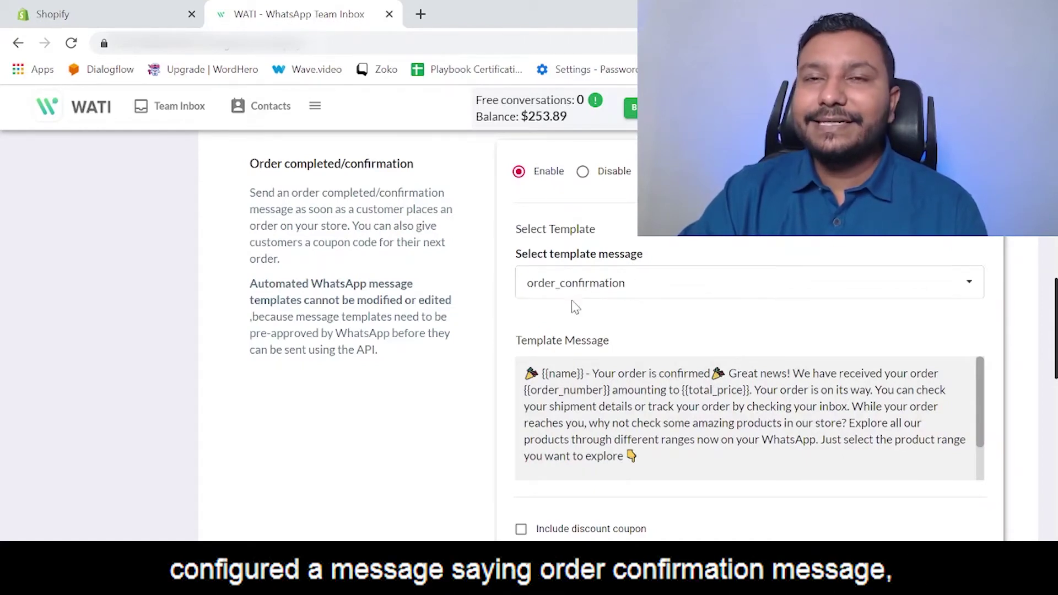
# Read the full order_confirmation template message, including its product range buttons and the discount coupon option
pyautogui.scroll(-2, 607, 297)
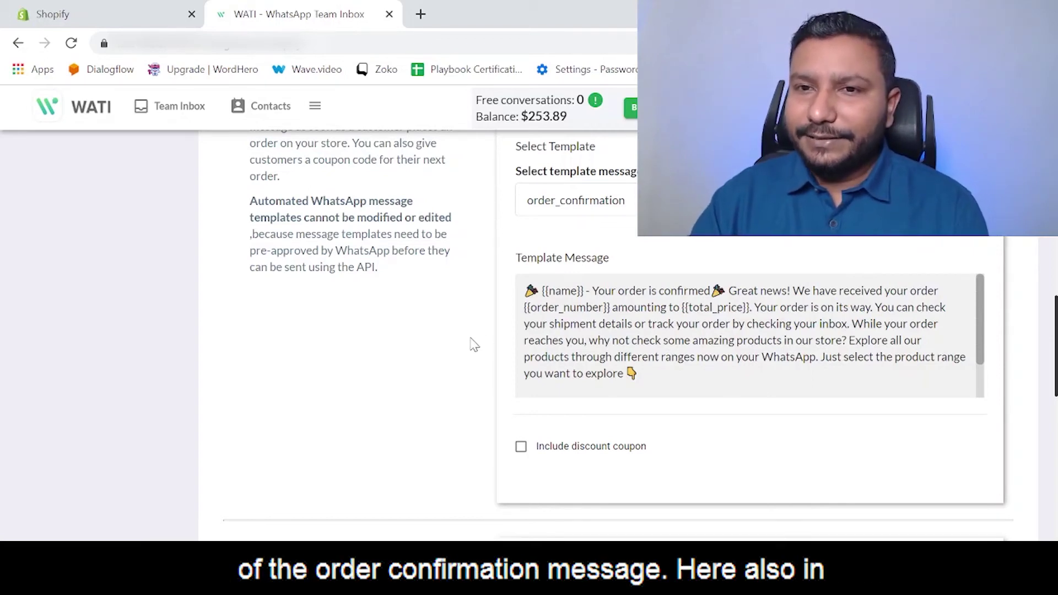
pyautogui.scroll(-2, 573, 333)
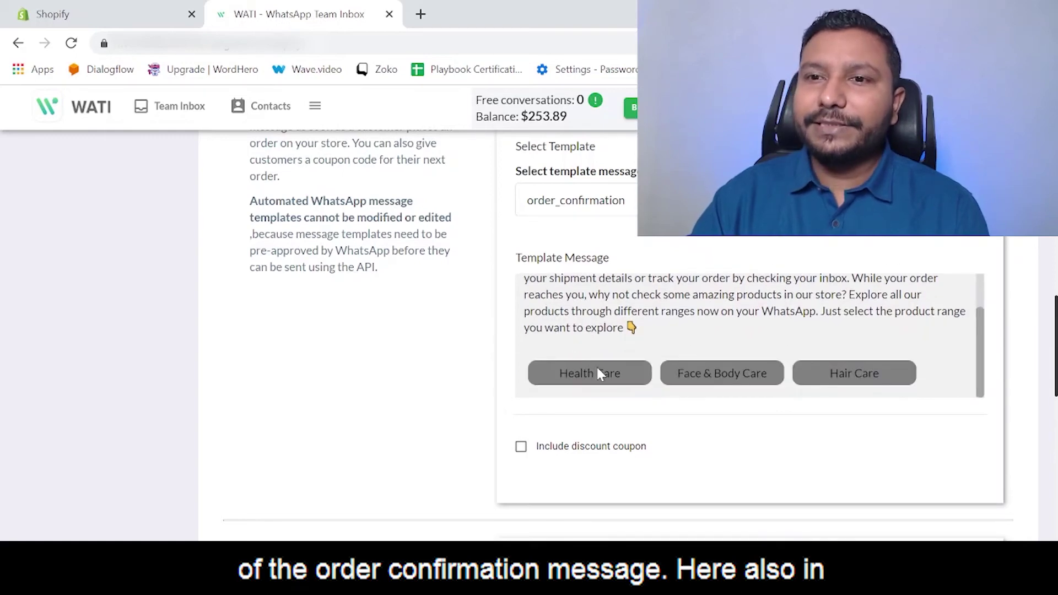
pyautogui.scroll(-3, 608, 385)
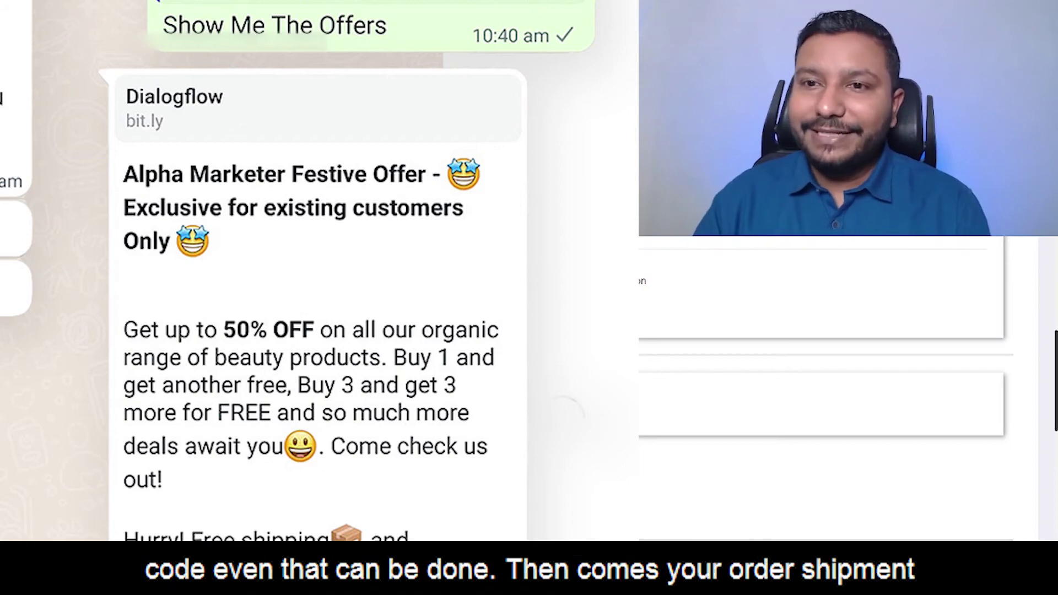
# Enable the Order Shipment with Tracking URL message, look over its template and tracking URL options, and disable it again
pyautogui.scroll(-3, 316, 236)
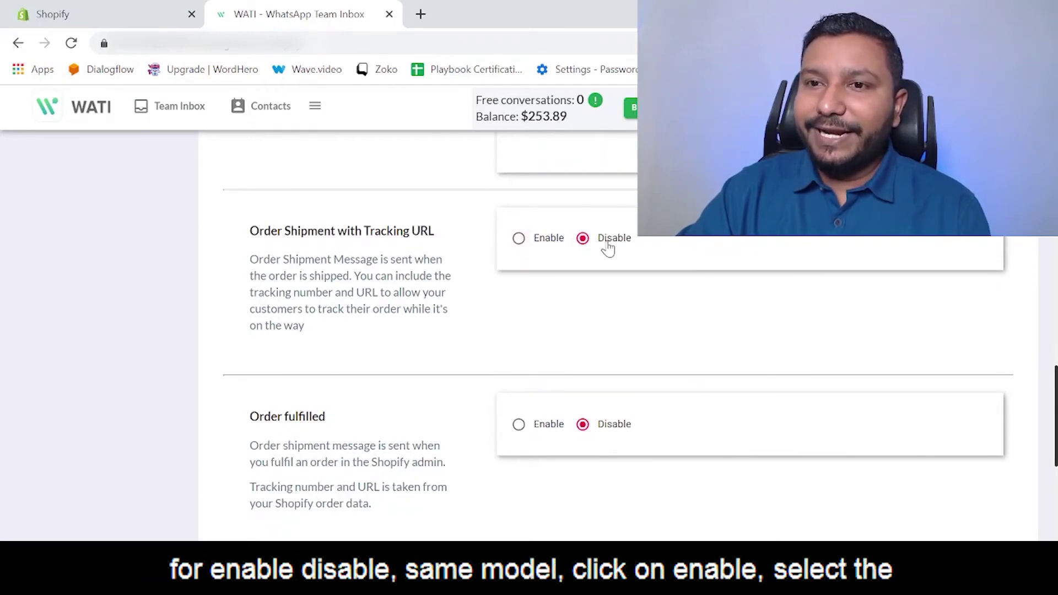
pyautogui.click(519, 239)
pyautogui.scroll(-2, 659, 351)
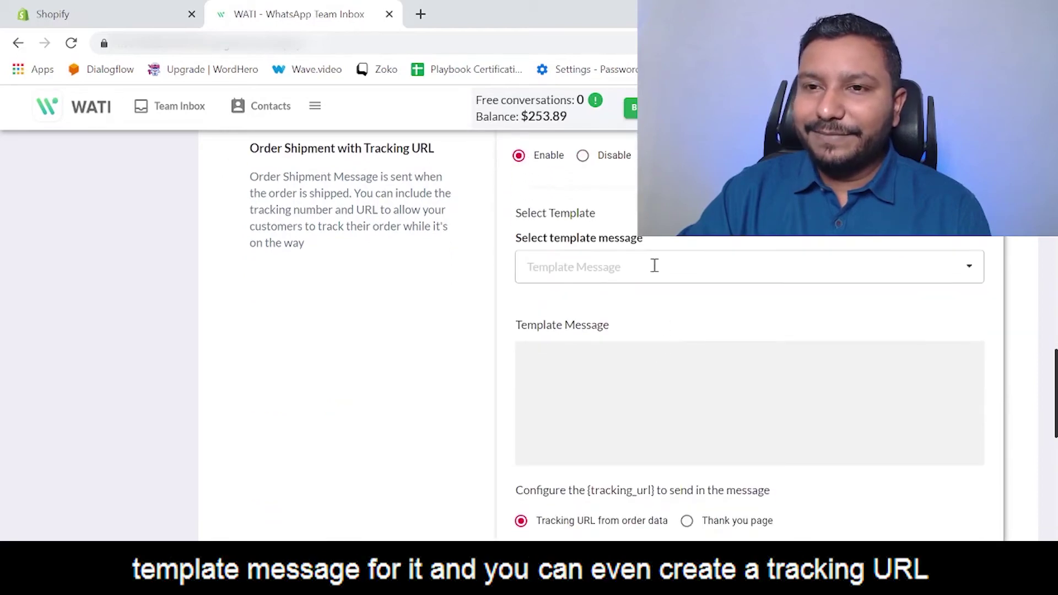
pyautogui.scroll(-2, 654, 281)
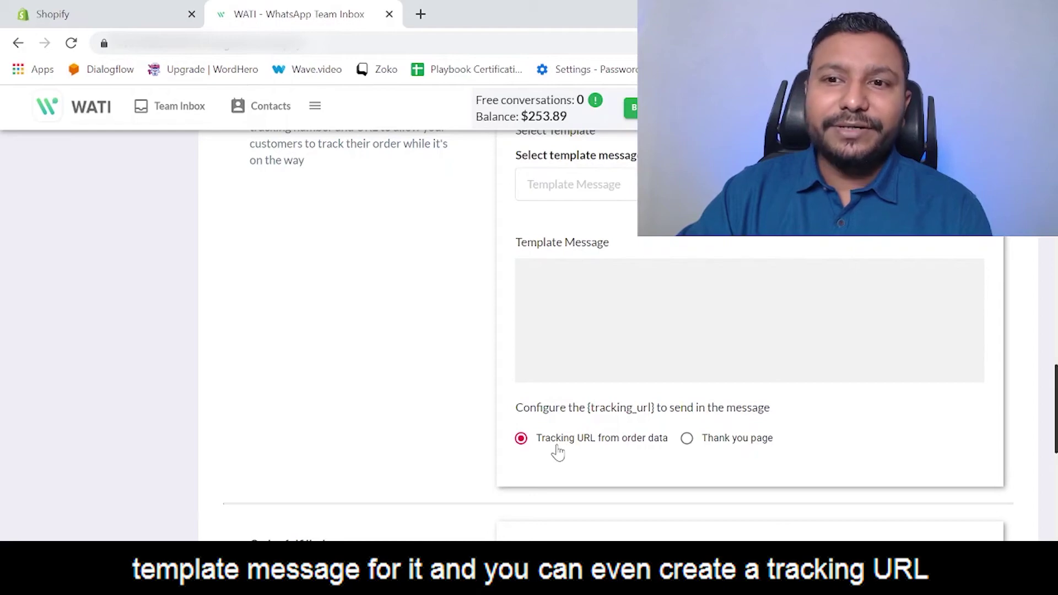
pyautogui.scroll(3, 562, 300)
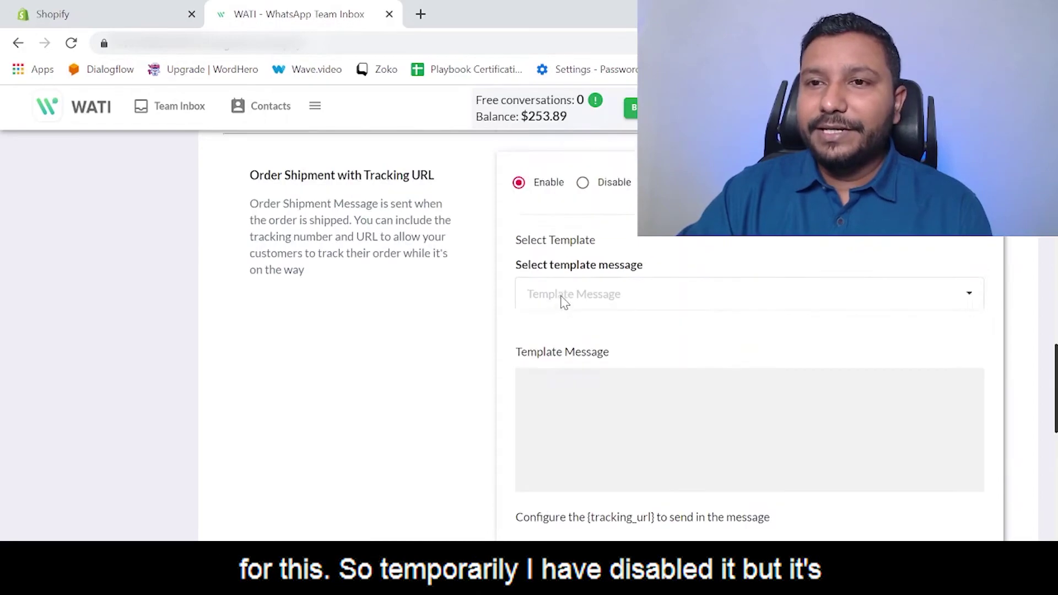
pyautogui.click(585, 238)
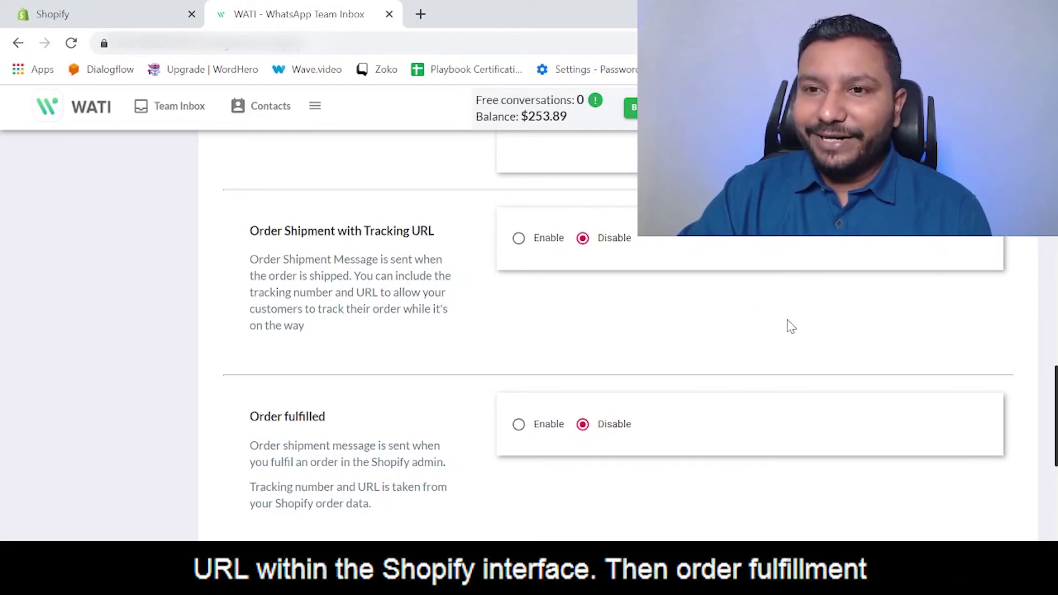
# Enable the Follow up after Purchase message and look over its send delay in days and template selection
pyautogui.scroll(-1, 405, 356)
pyautogui.scroll(-1, 433, 342)
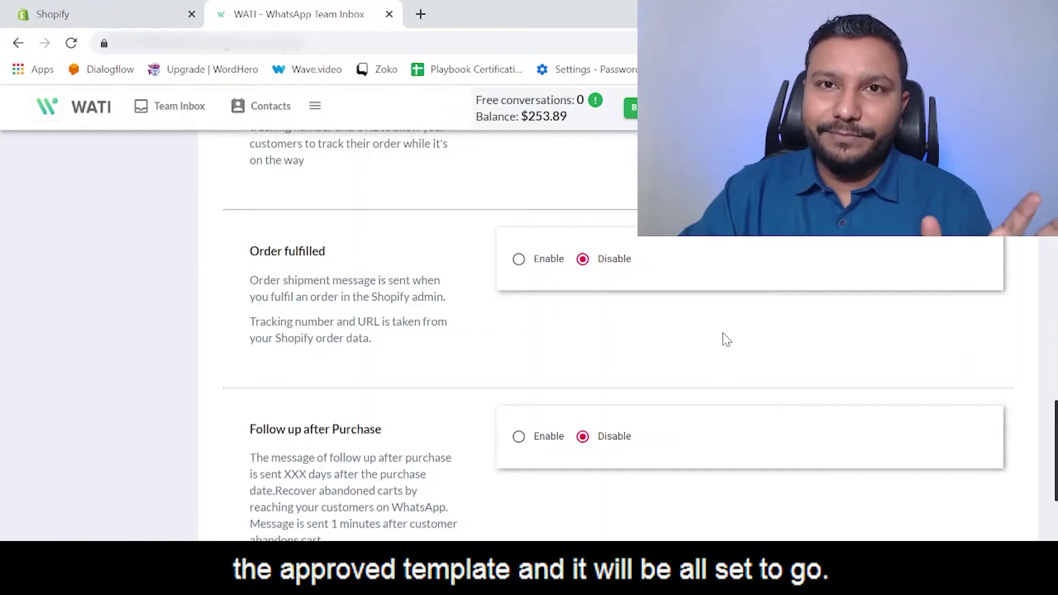
pyautogui.scroll(-1, 551, 330)
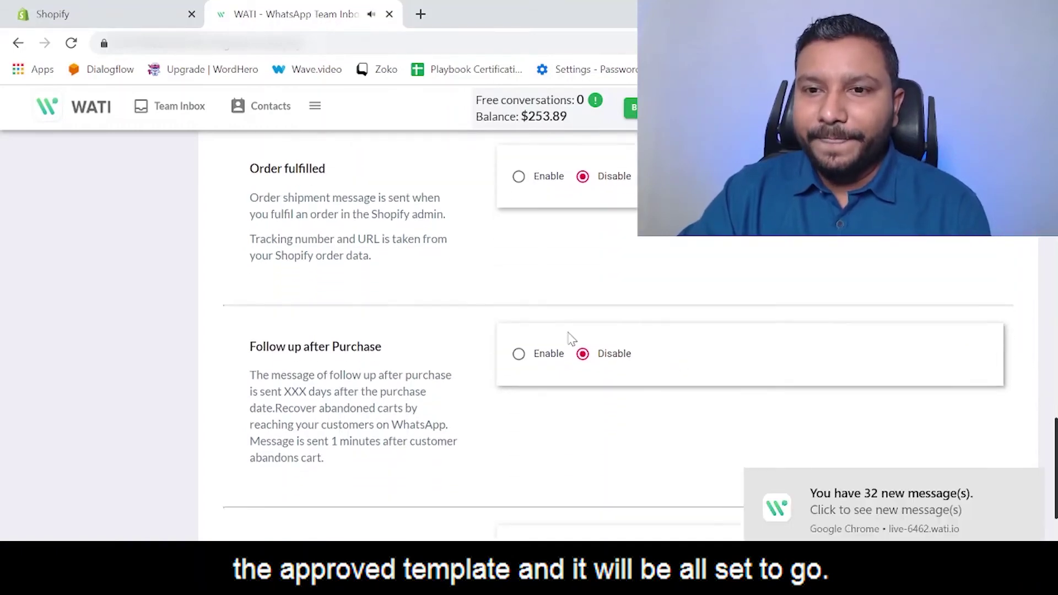
pyautogui.moveTo(1039, 489)
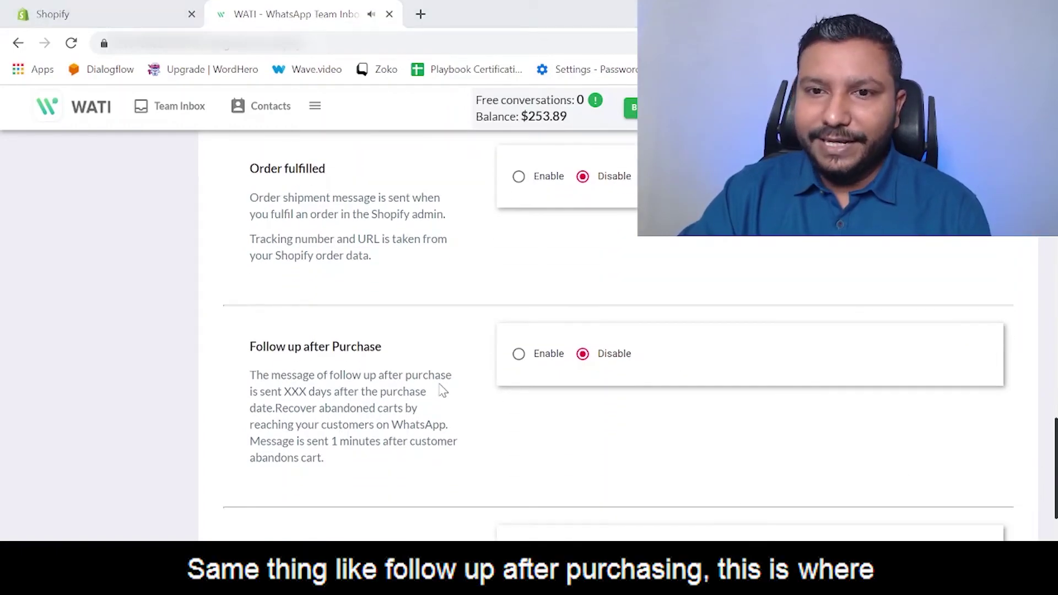
pyautogui.scroll(-1, 370, 359)
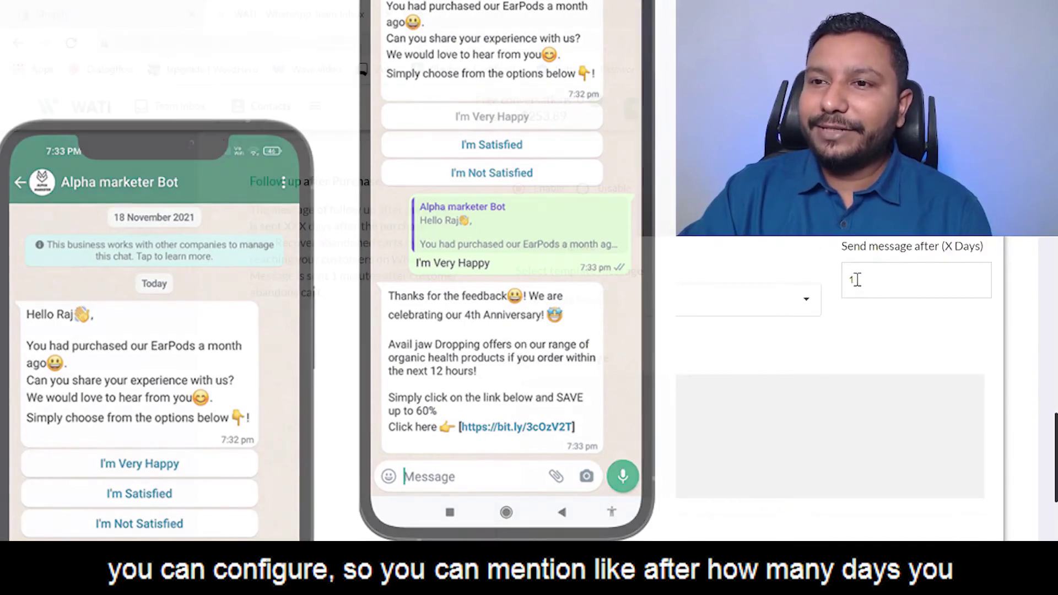
pyautogui.click(856, 281)
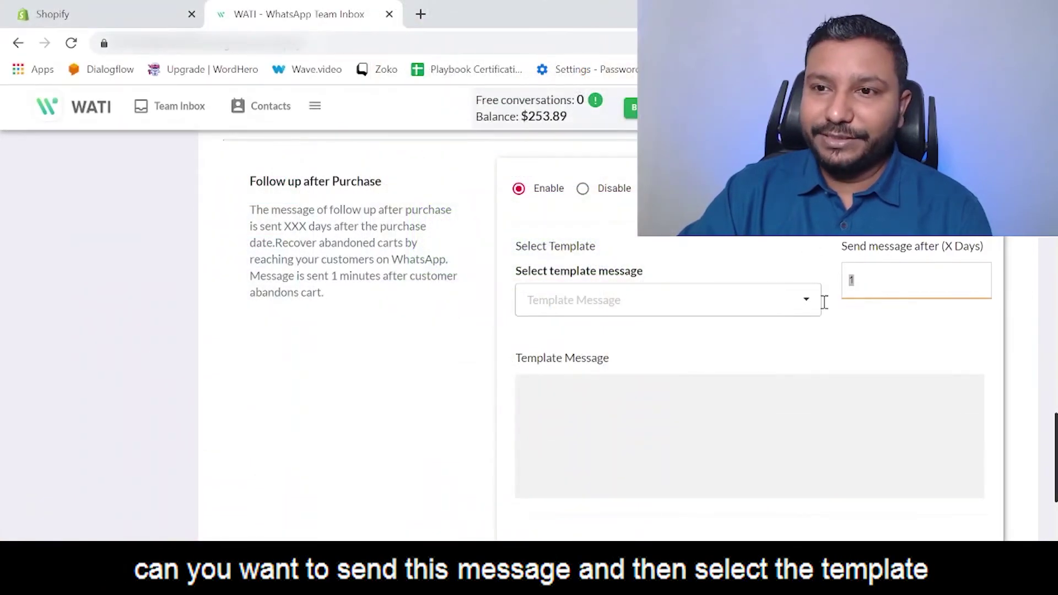
pyautogui.click(801, 305)
pyautogui.click(669, 286)
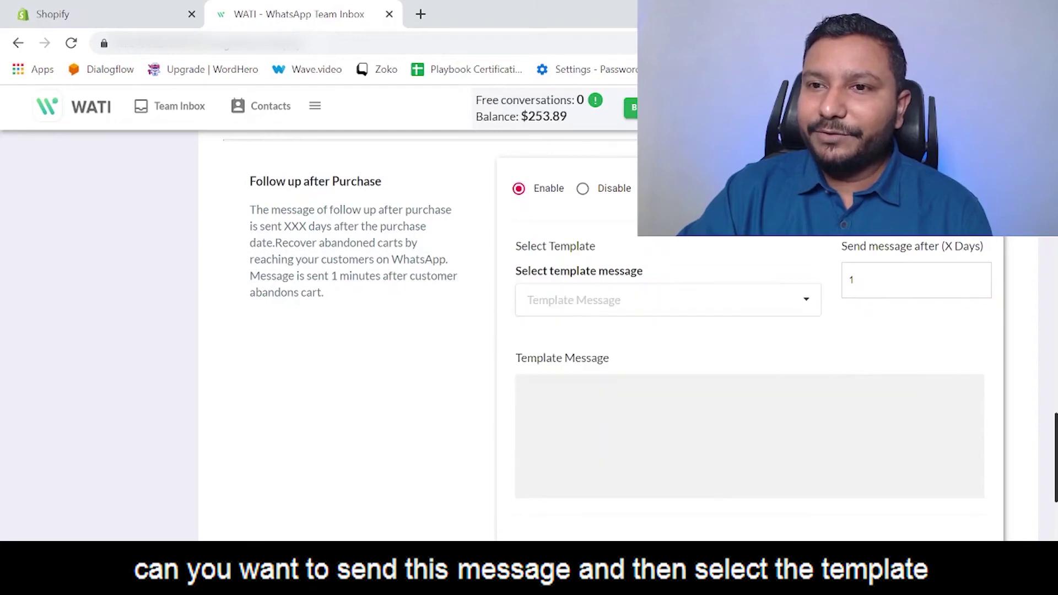
pyautogui.scroll(-3, 734, 369)
pyautogui.scroll(3, 632, 362)
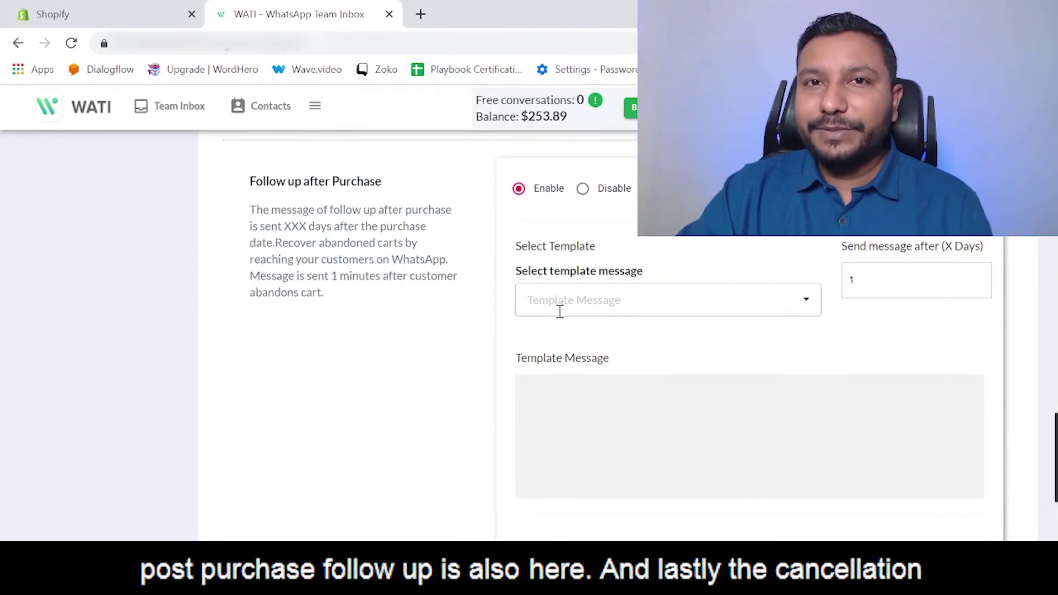
# Review all the automated message sections through to the return and exchange request and the save option
pyautogui.scroll(-5, 441, 291)
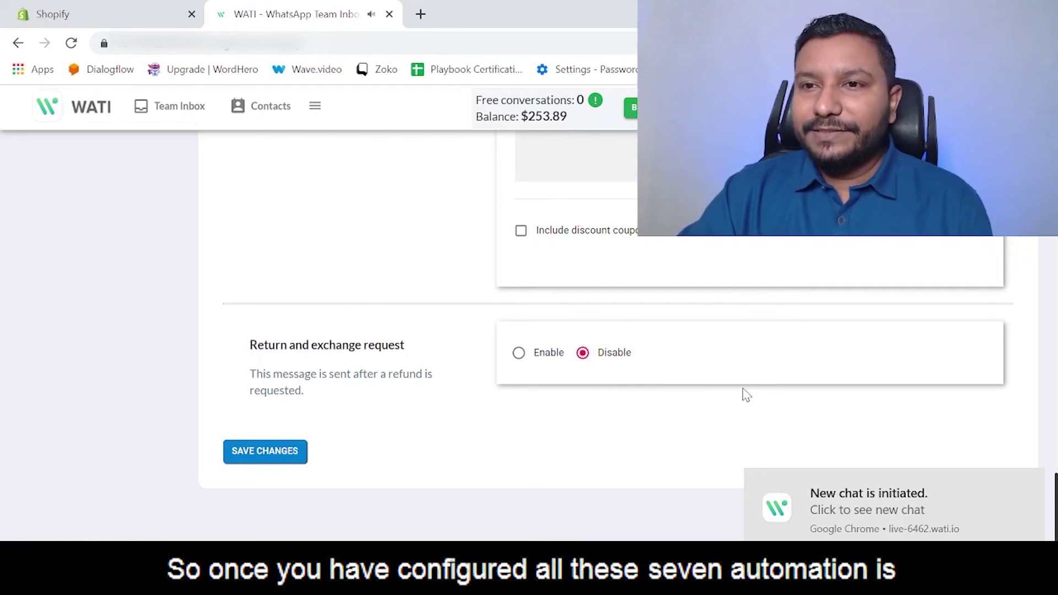
pyautogui.scroll(10, 749, 352)
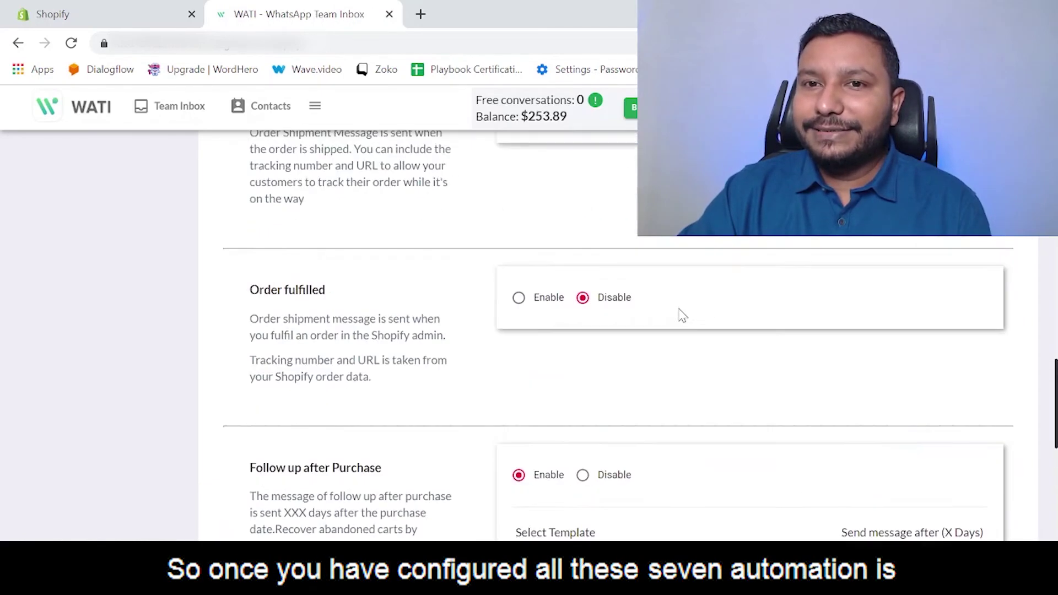
pyautogui.scroll(7, 683, 315)
pyautogui.scroll(-20, 680, 320)
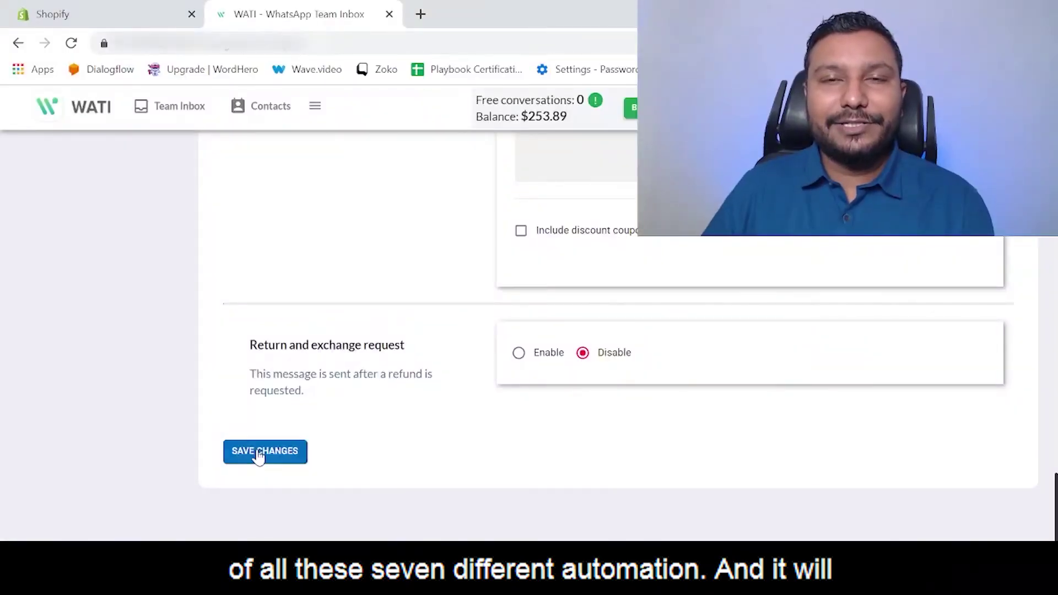
# Open the Shopify analytics and examine the abandoned cart recovery overview and chart for the last 7 days
pyautogui.scroll(20, 319, 202)
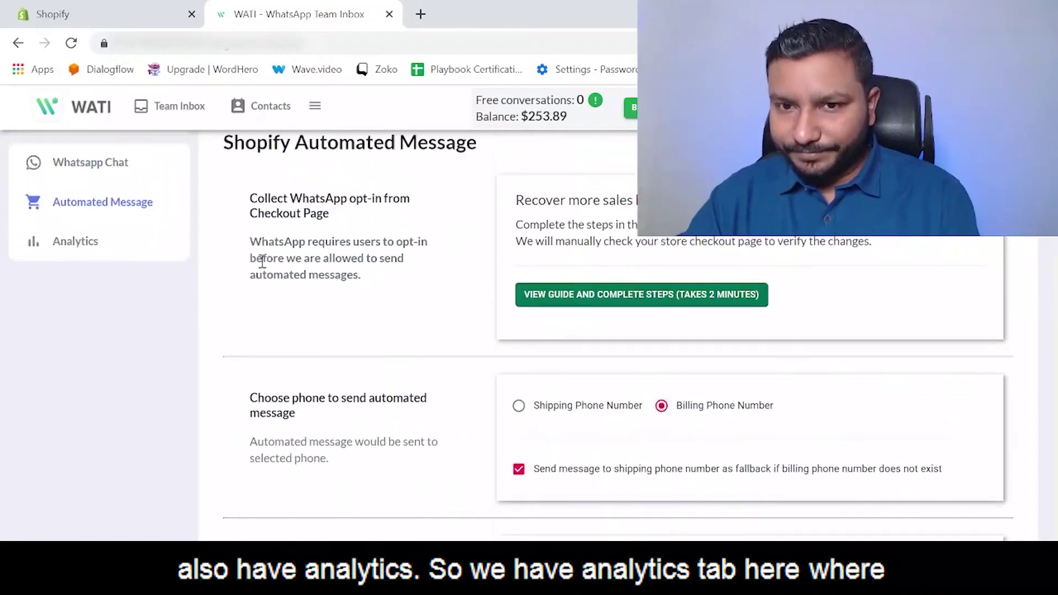
pyautogui.scroll(1, 262, 262)
pyautogui.click(83, 281)
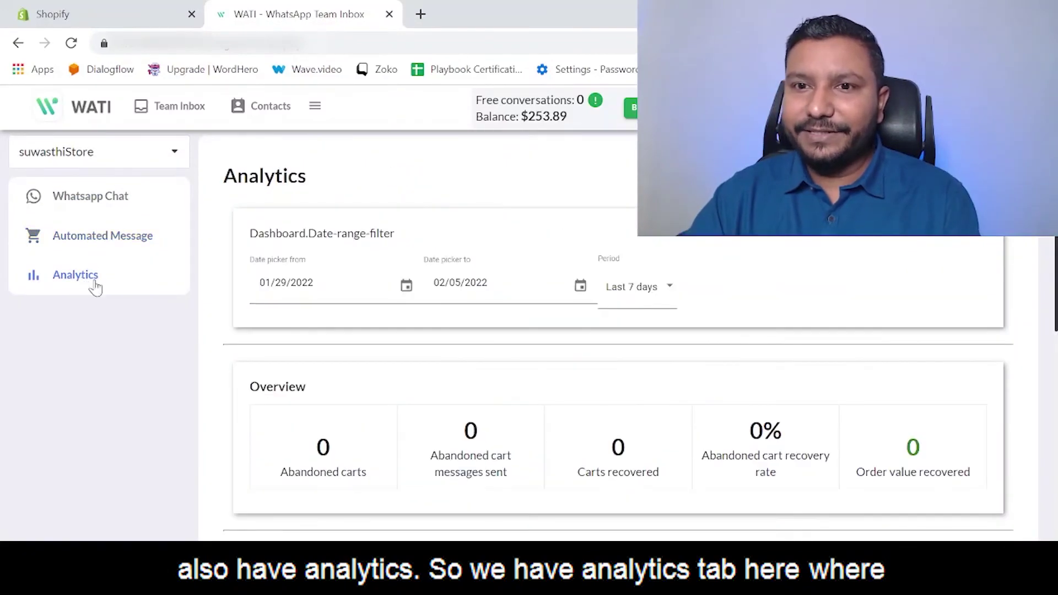
pyautogui.scroll(-5, 632, 265)
pyautogui.scroll(3, 614, 293)
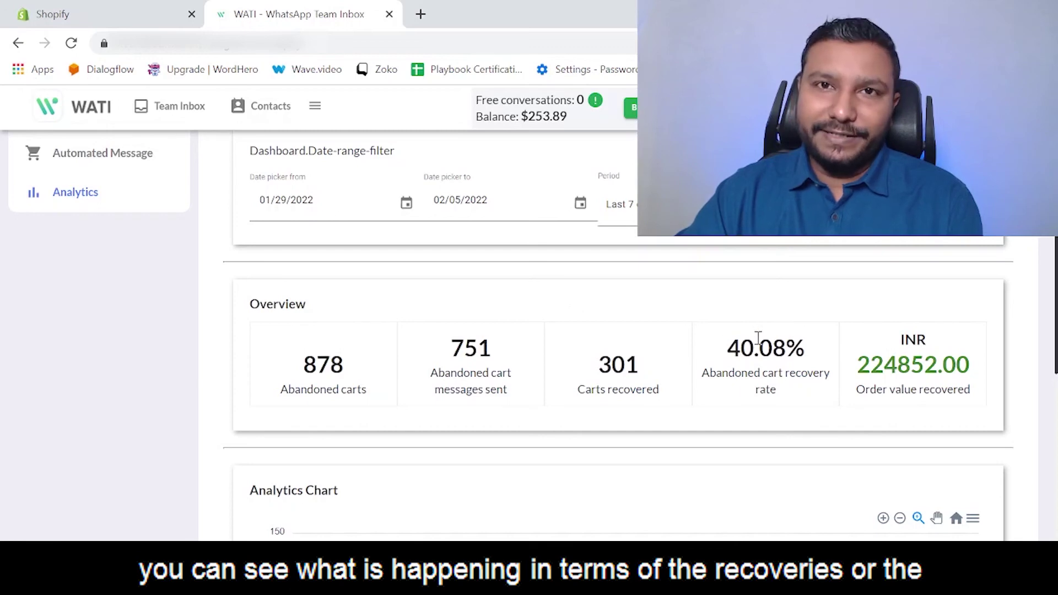
pyautogui.scroll(-1, 758, 337)
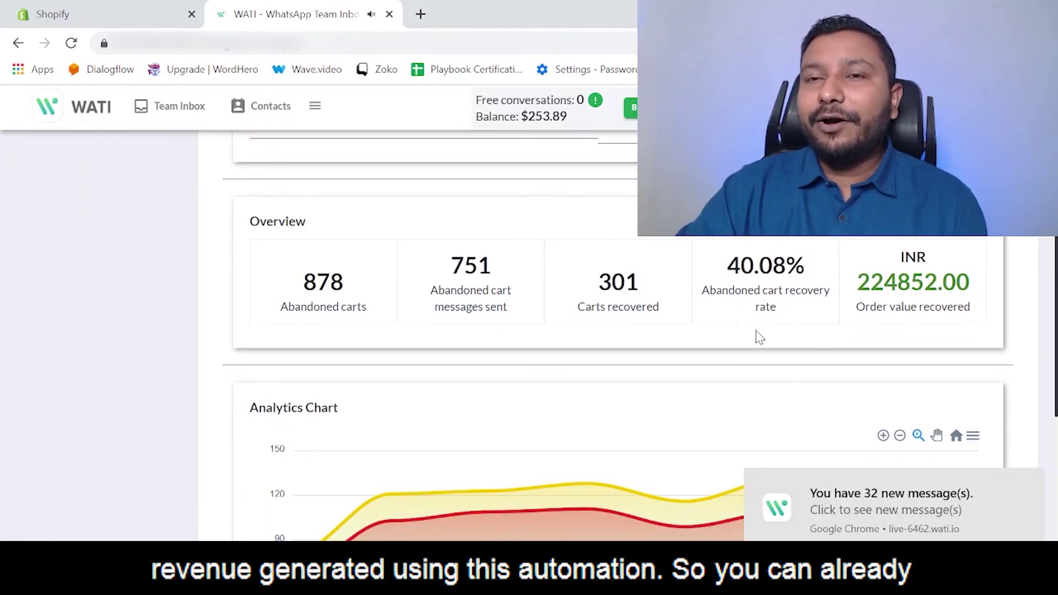
pyautogui.scroll(1, 842, 333)
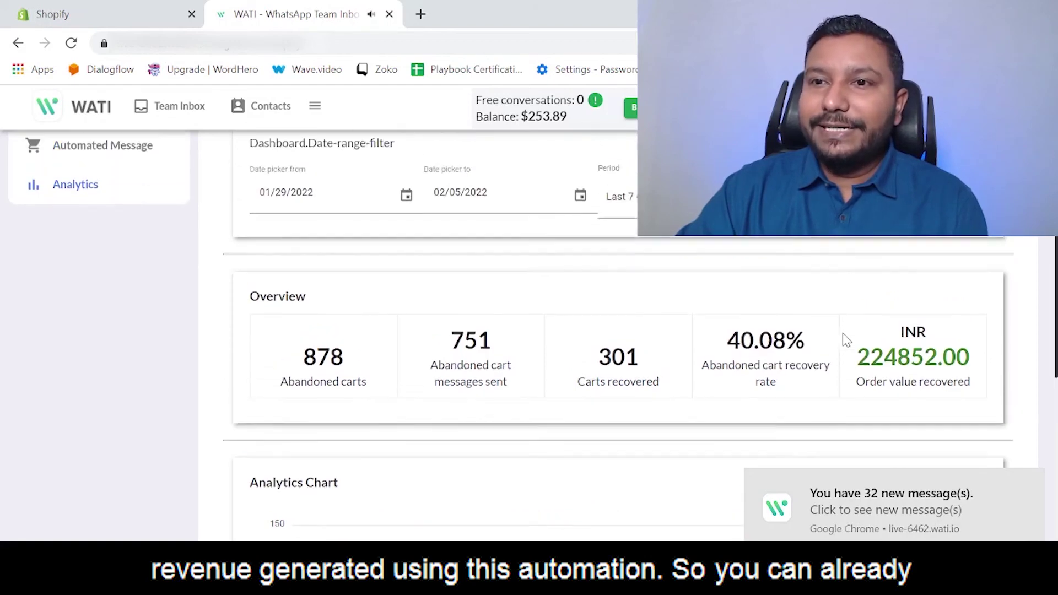